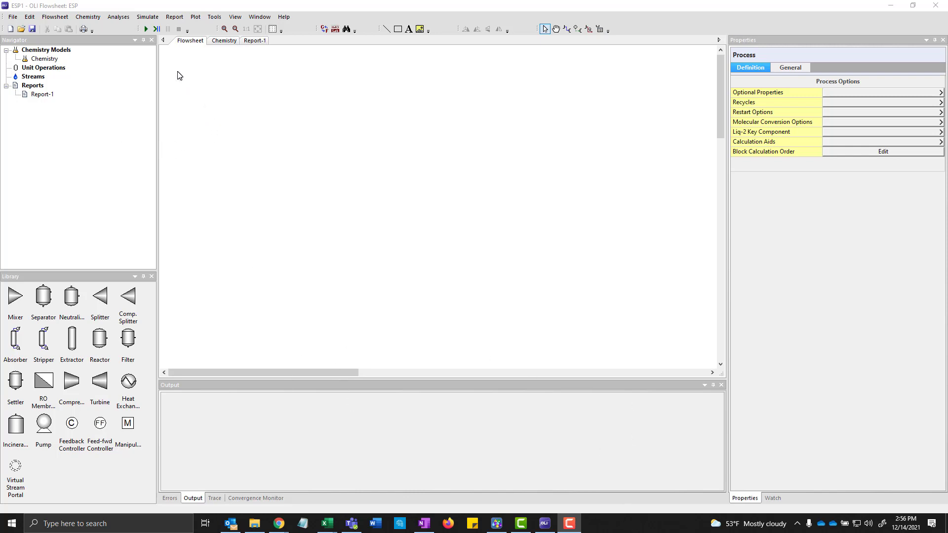
Add Water Analysis-1 from the Analyses menu, opening its composition grid at 0.0 mg/L
left_click(125, 19)
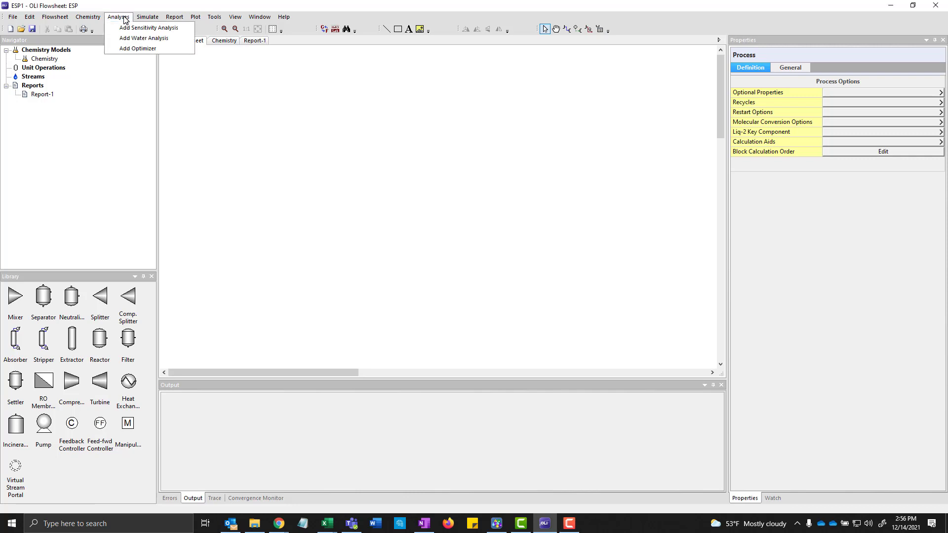
left_click(134, 38)
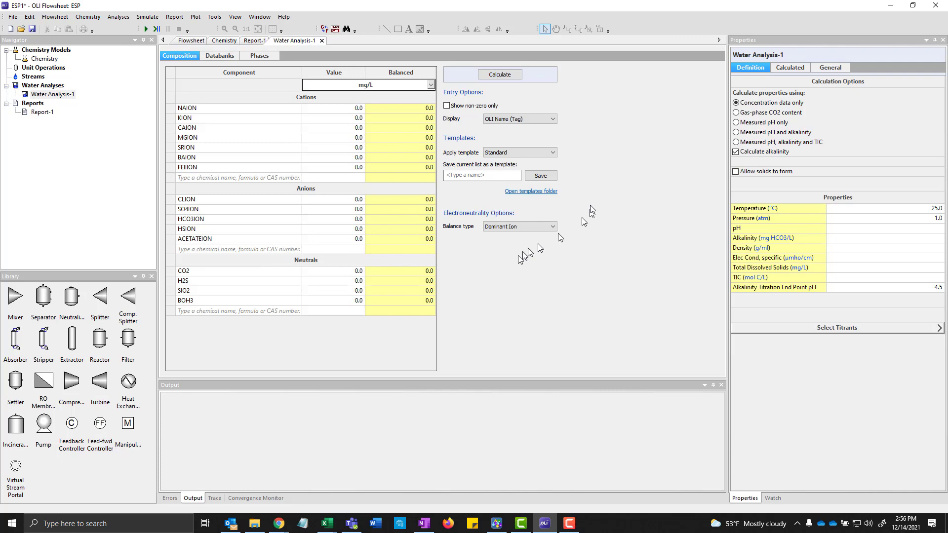
Set the Entry Options Display to Formula so components appear as Na+1, Cl-1, B(OH)3
left_click(529, 120)
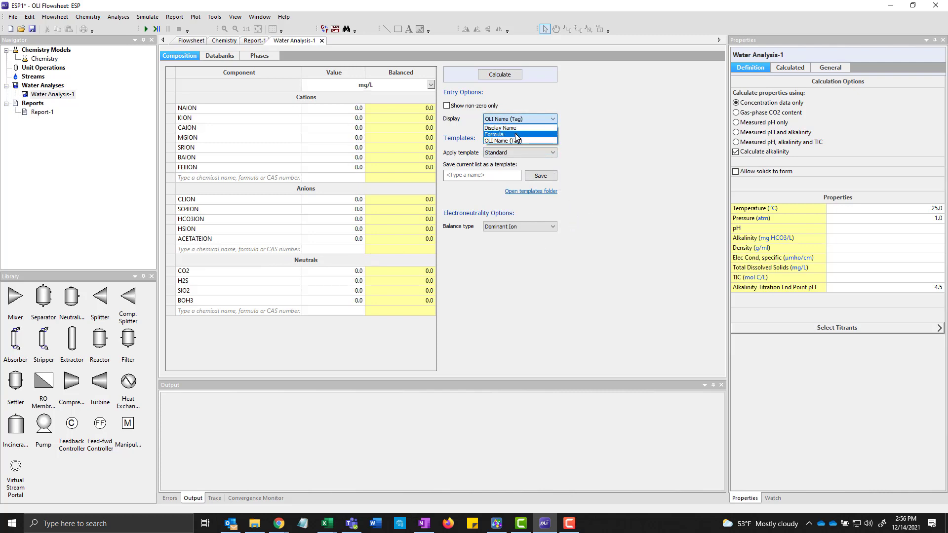
left_click(517, 135)
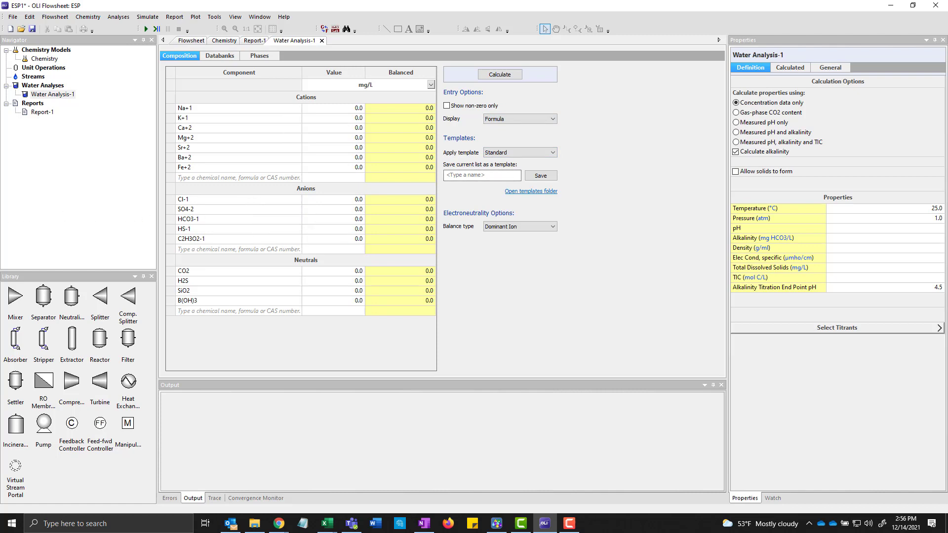
key("alt+Tab")
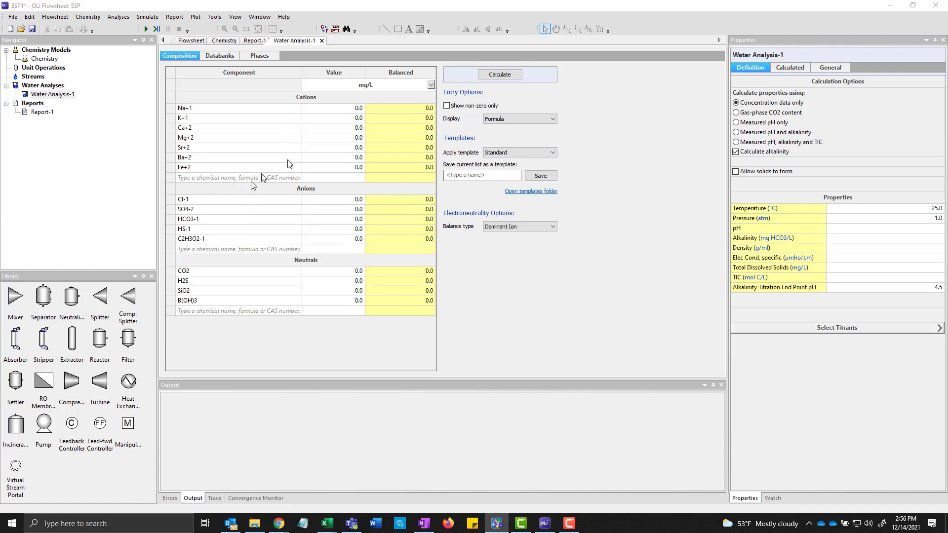
Enter cation concentrations Na+1 10561, K+1 380 and Ca+2 400 mg/L
left_click(336, 108)
type("10561.0")
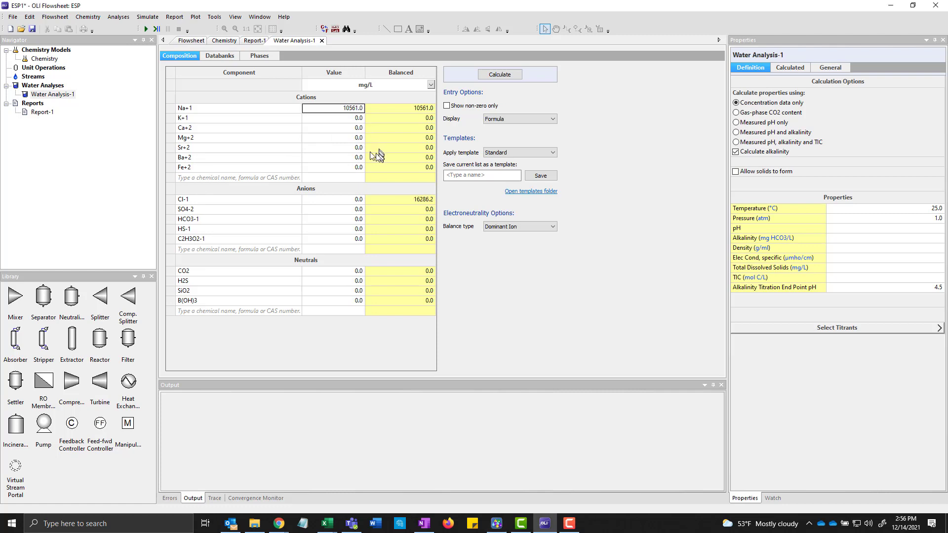
key("alt+Tab")
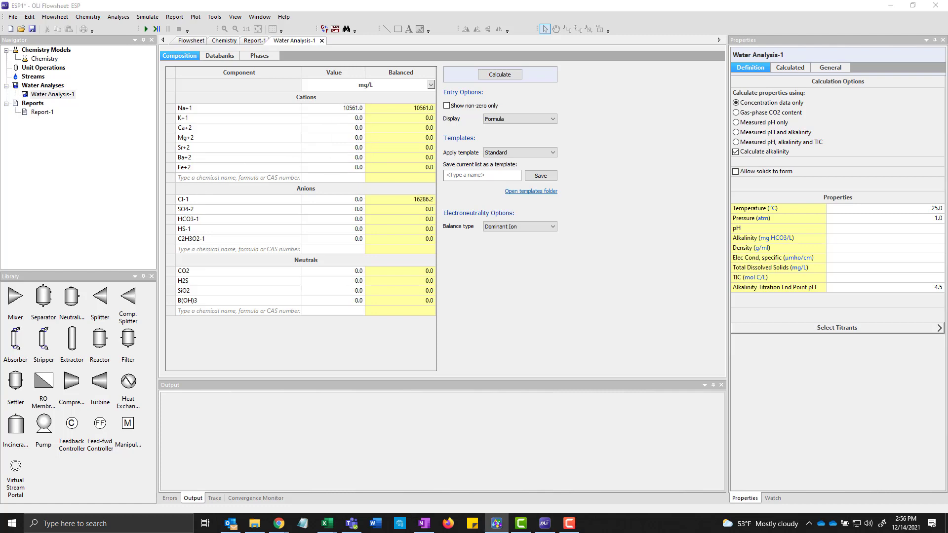
left_click(354, 119)
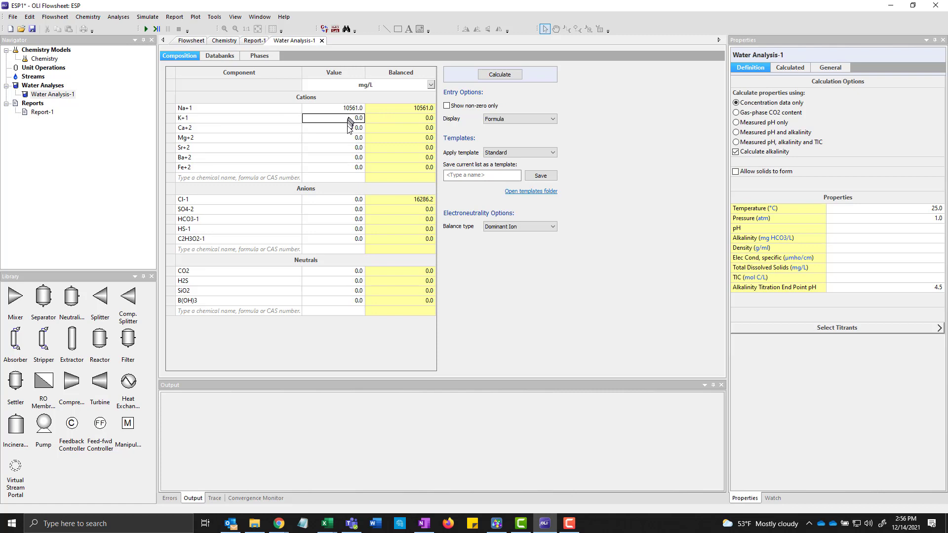
type("380")
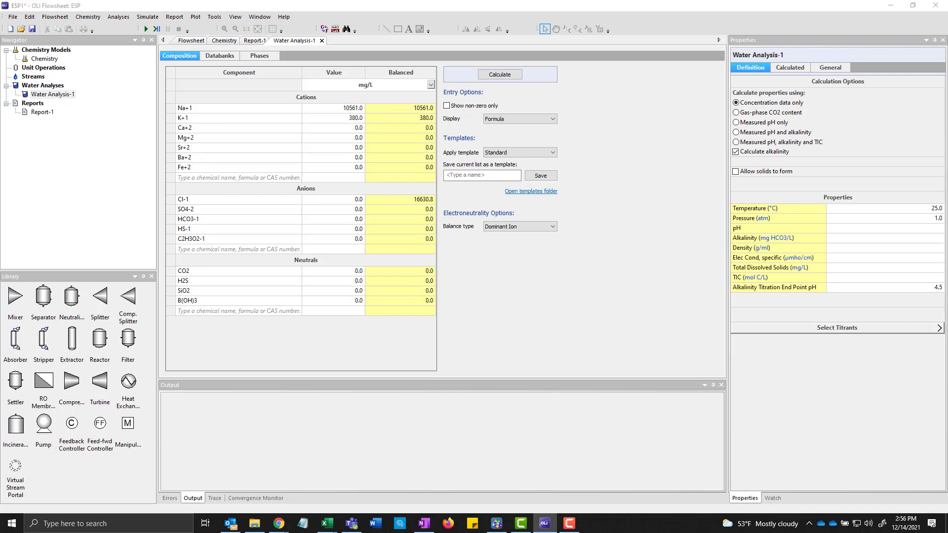
key("alt+Tab")
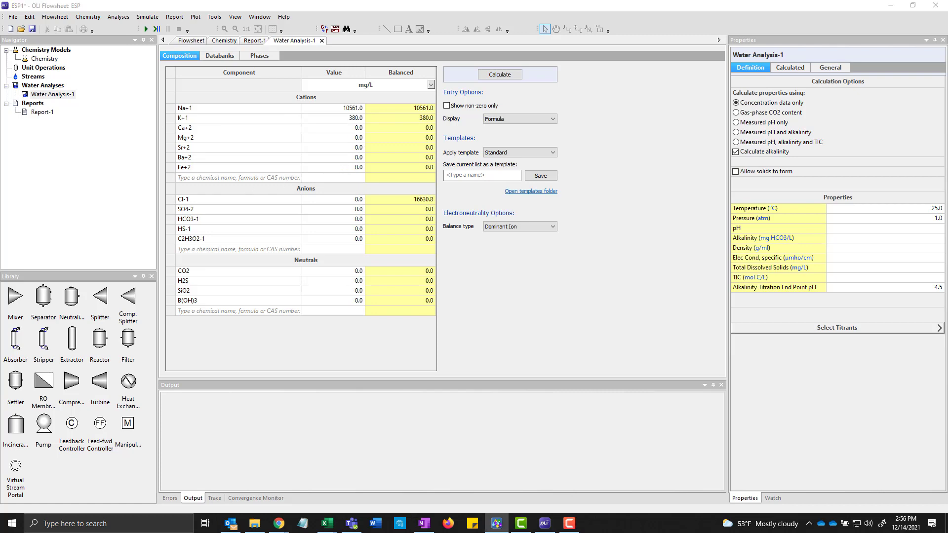
left_click(342, 129)
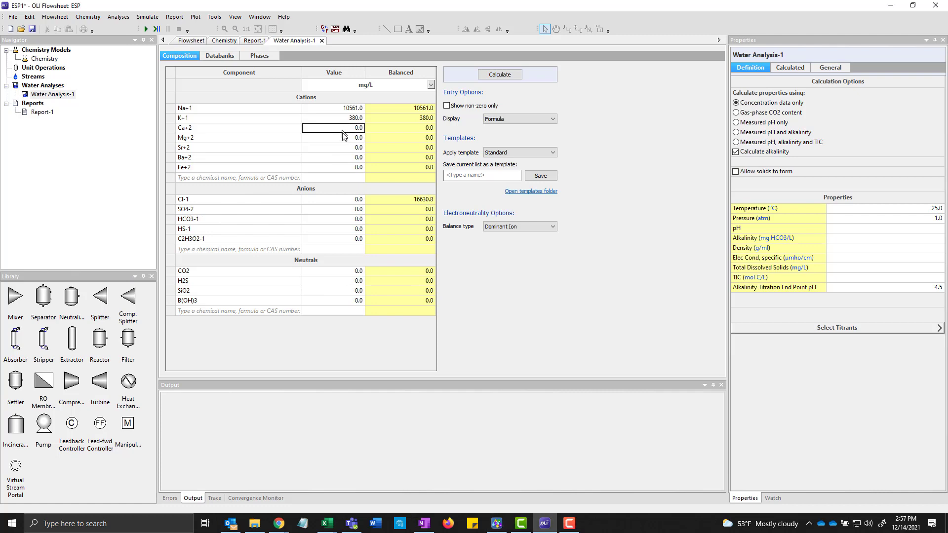
type("400")
key("Return")
key("alt+Tab")
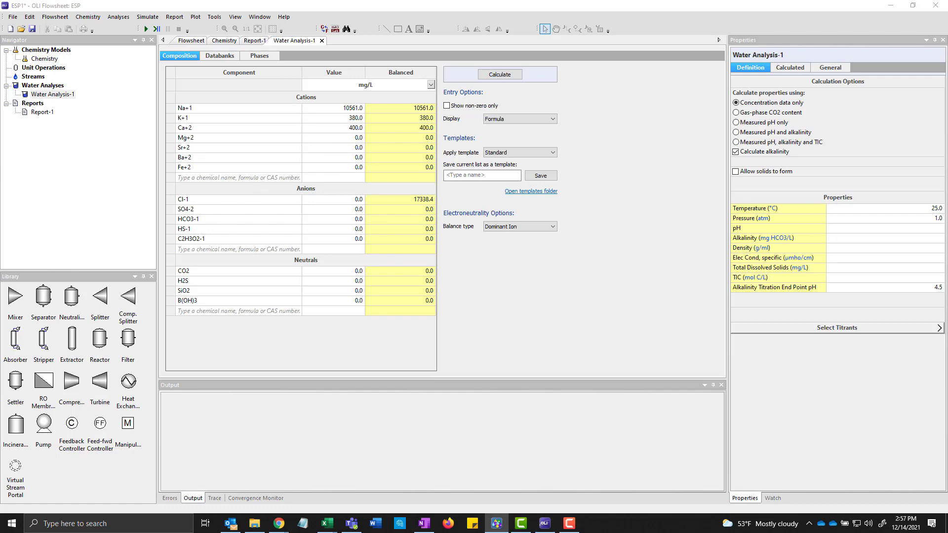
Enter Mg+2 1272, Sr+2 13 and Ba+2 0.05 mg/L
left_click(346, 139)
type("1272")
key("Return")
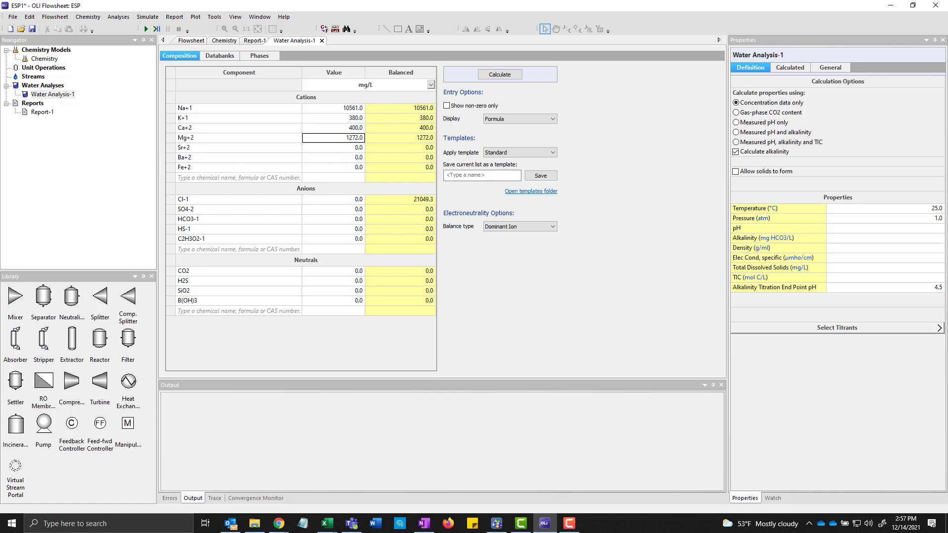
key("alt+Tab")
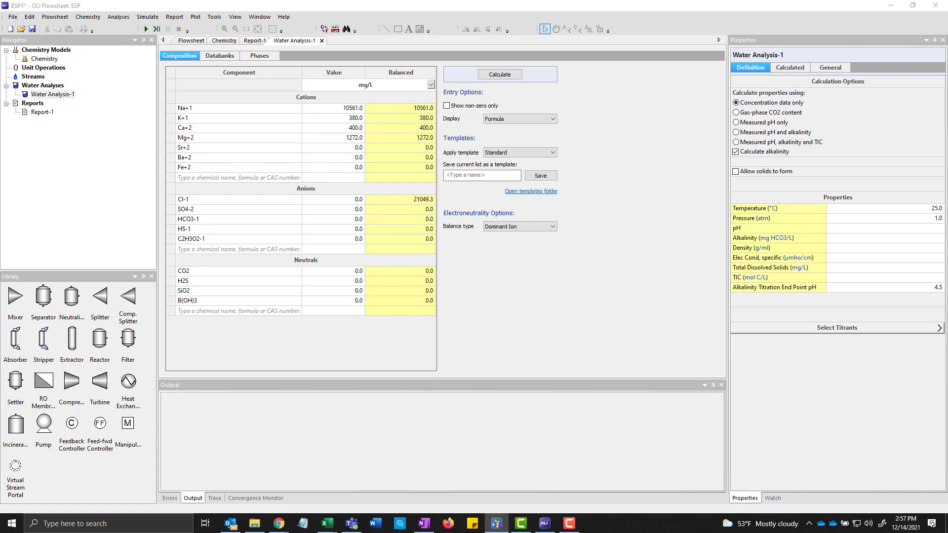
left_click(310, 151)
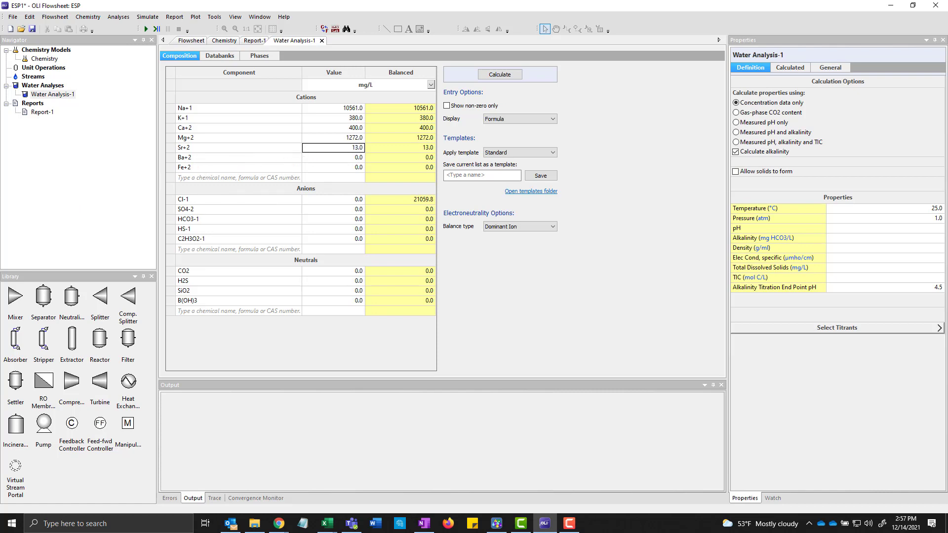
key("alt+Tab")
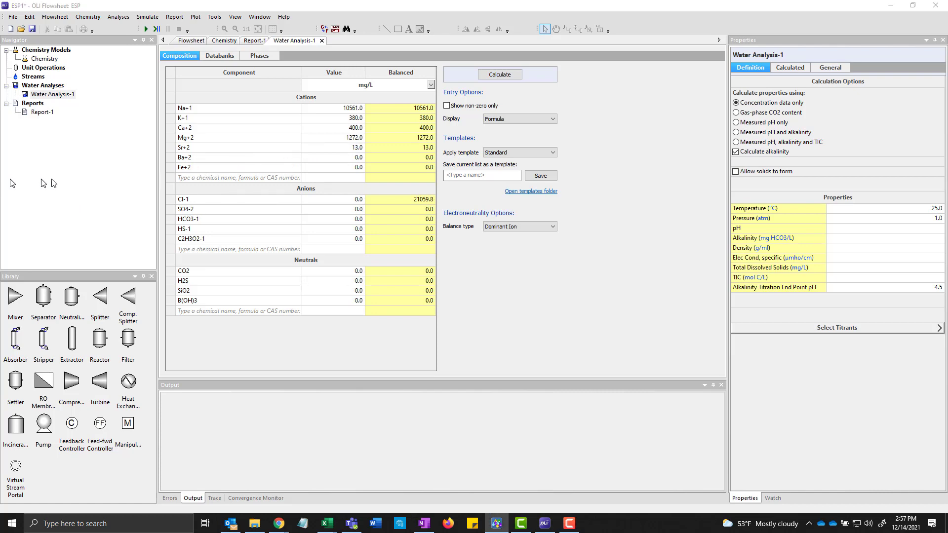
left_click(323, 158)
type("0.05")
key("Return")
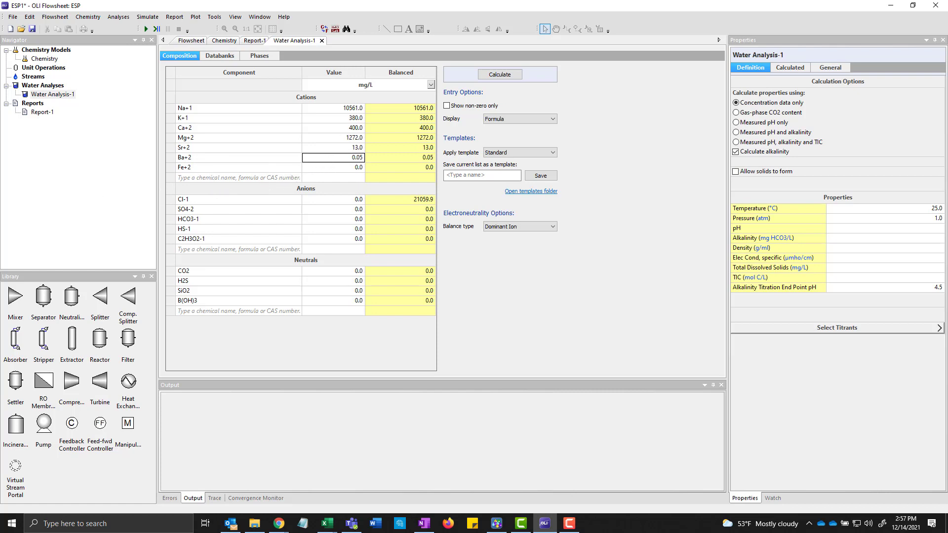
key("alt+Tab")
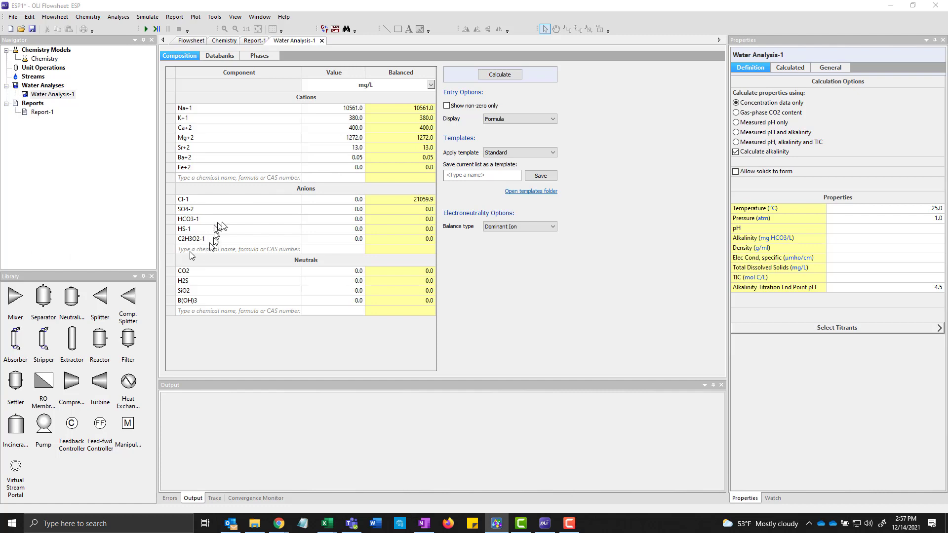
Fill in anions Cl-1 18980, SO4-2 2648.3 and HCO3-1 144 mg/L
left_click(335, 205)
type("18980")
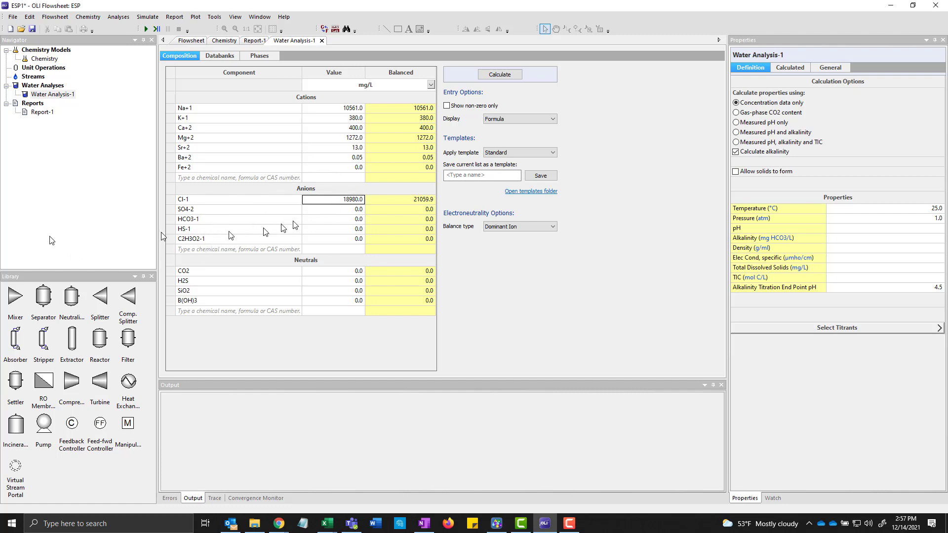
key("alt+Tab")
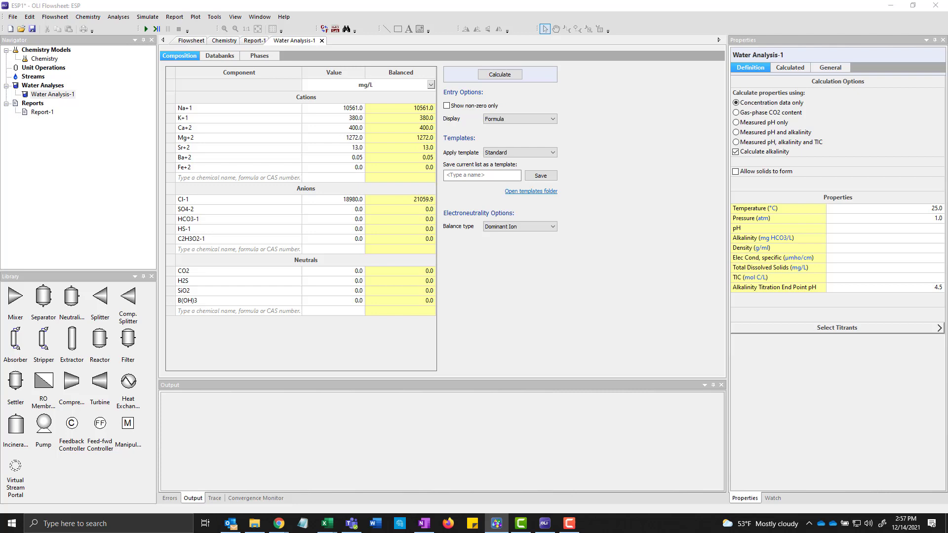
left_click(331, 210)
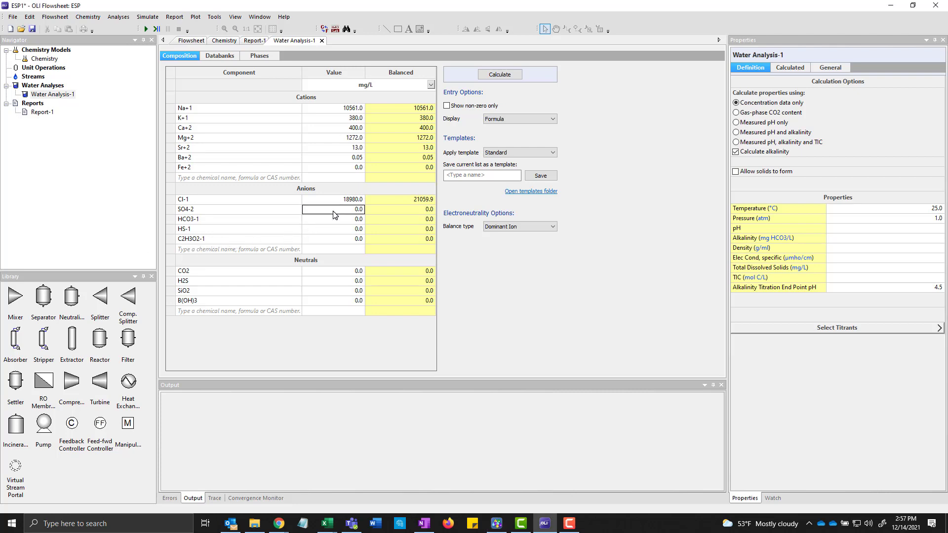
type("2648.3")
key("alt+Tab")
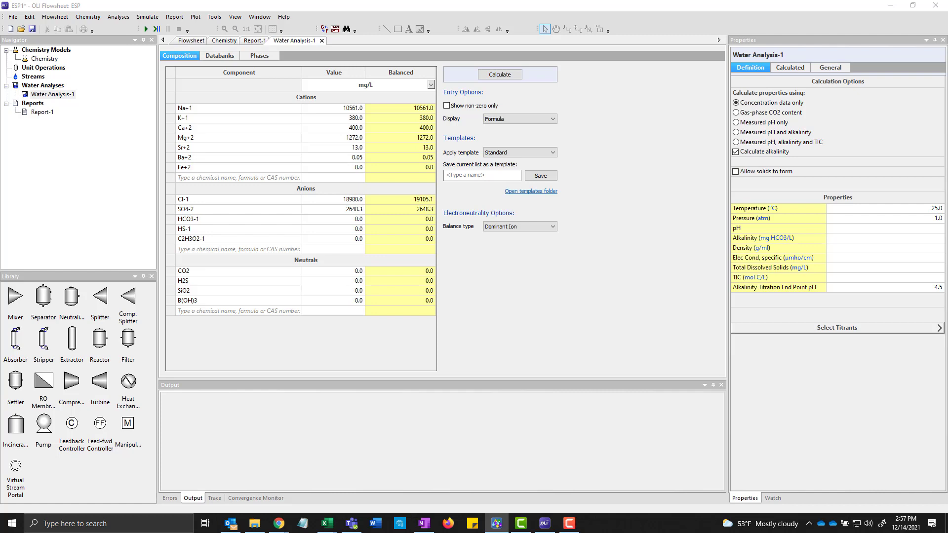
left_click(337, 220)
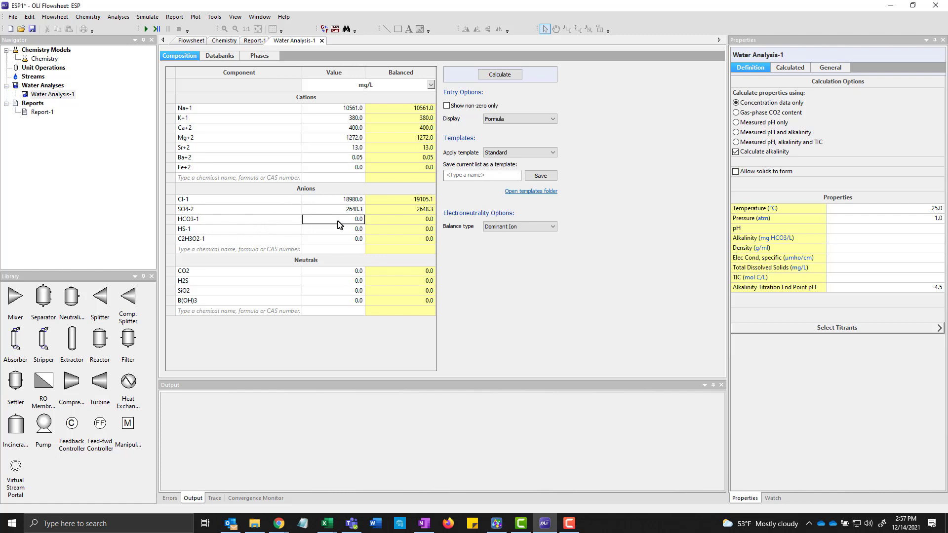
type("144")
Set the Thermodynamic Framework to MSE (H3O+ ion), check Inflows, and reopen Water Analysis-1
left_click(228, 43)
left_click(311, 72)
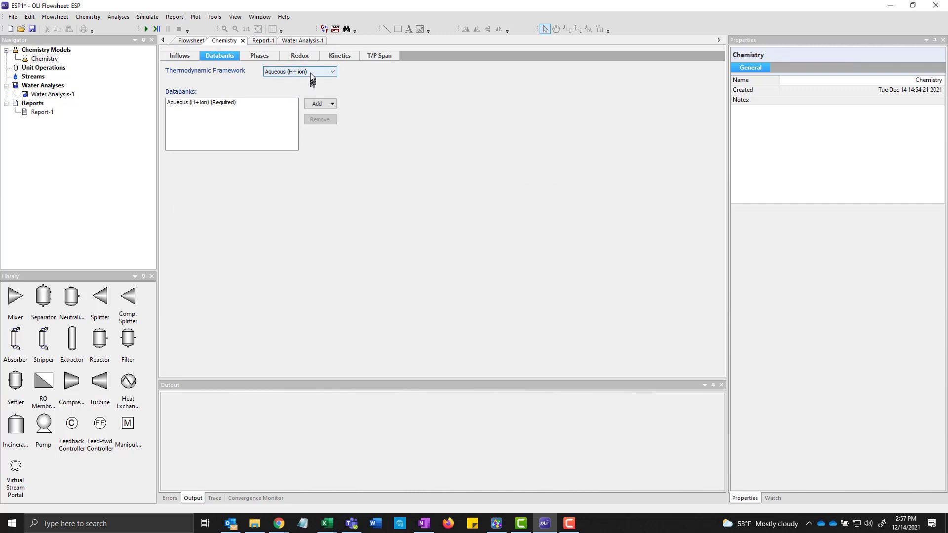
left_click(313, 87)
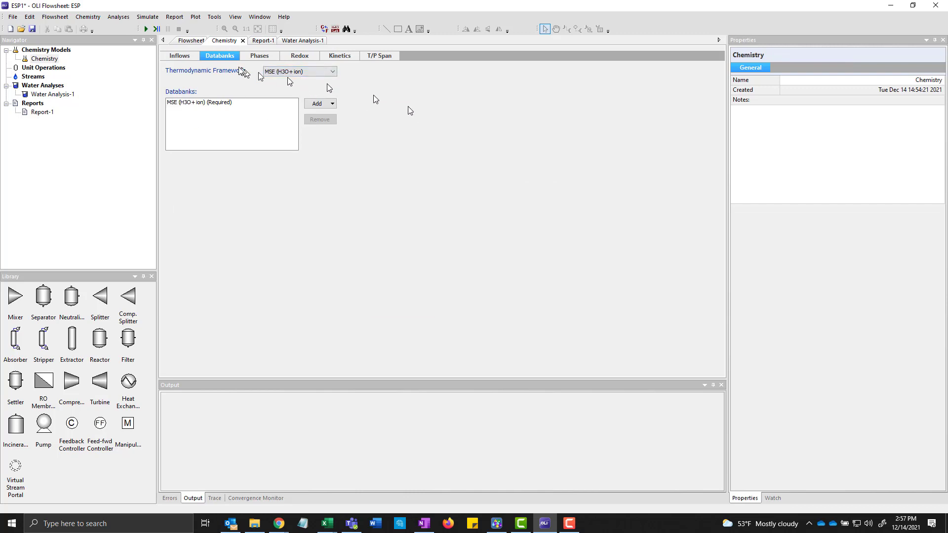
left_click(188, 56)
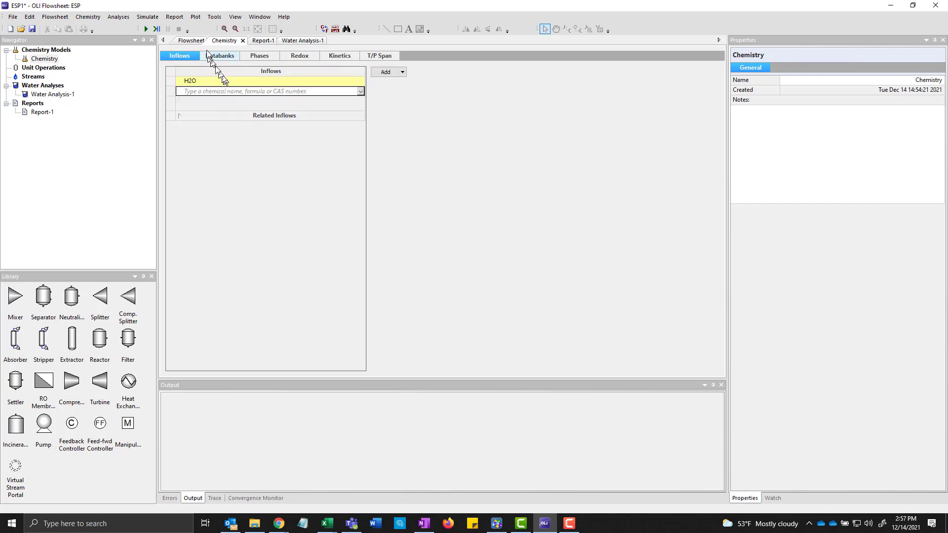
double_click(69, 95)
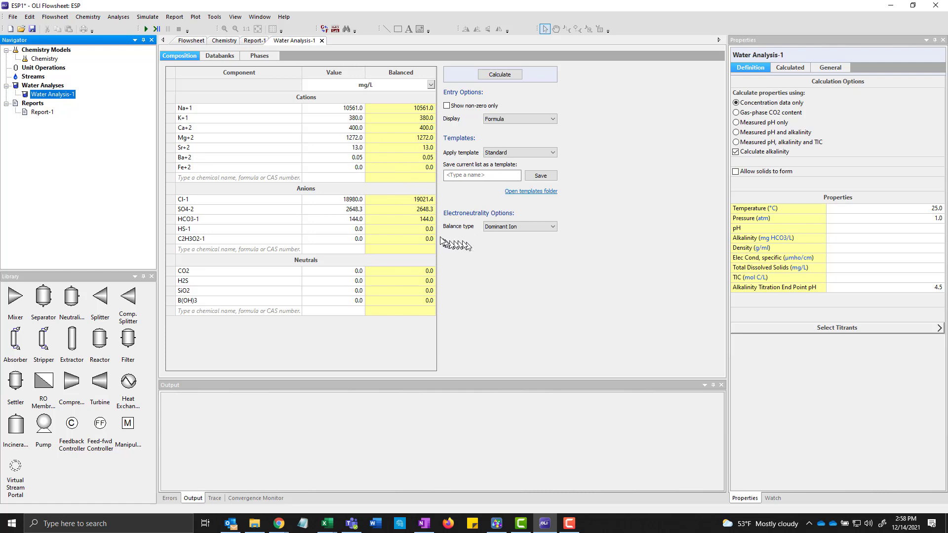
left_click(535, 230)
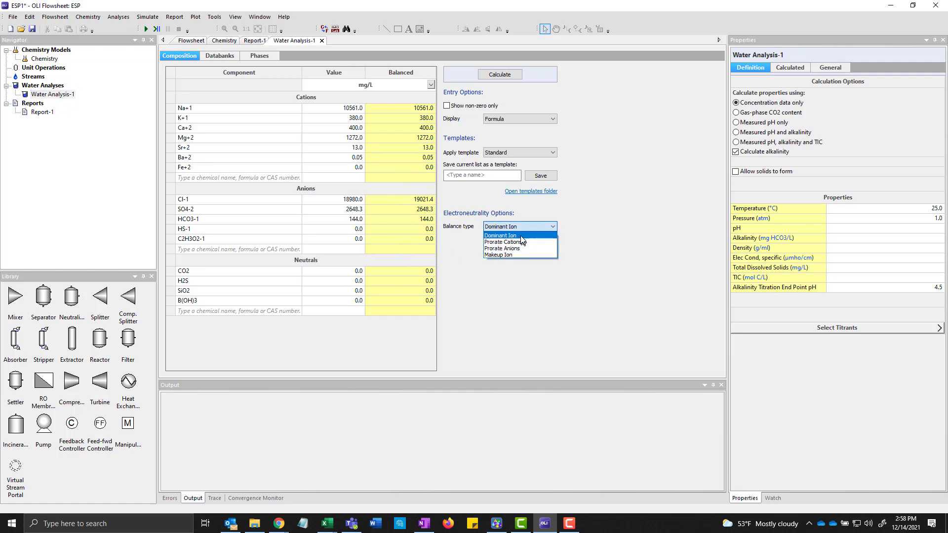
left_click(521, 237)
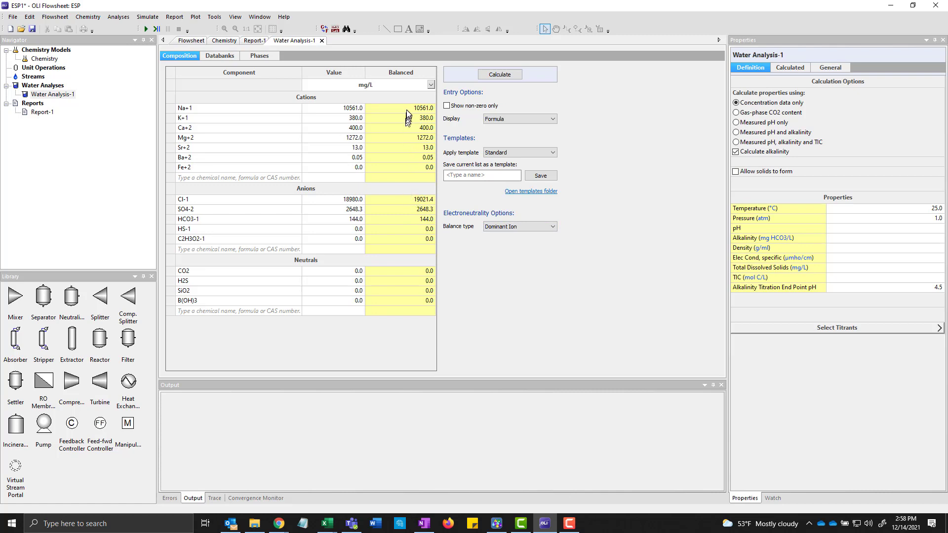
left_click(398, 200)
left_click(344, 202)
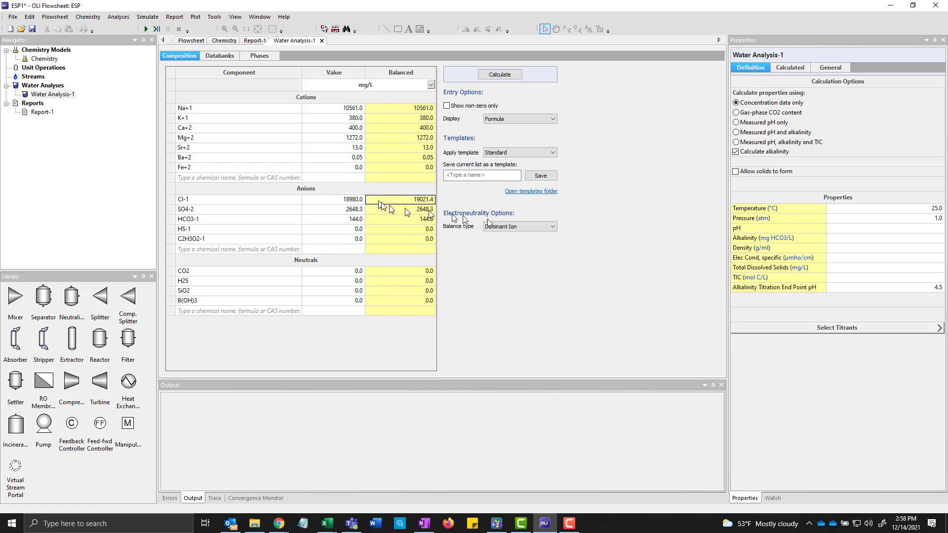
left_click(520, 227)
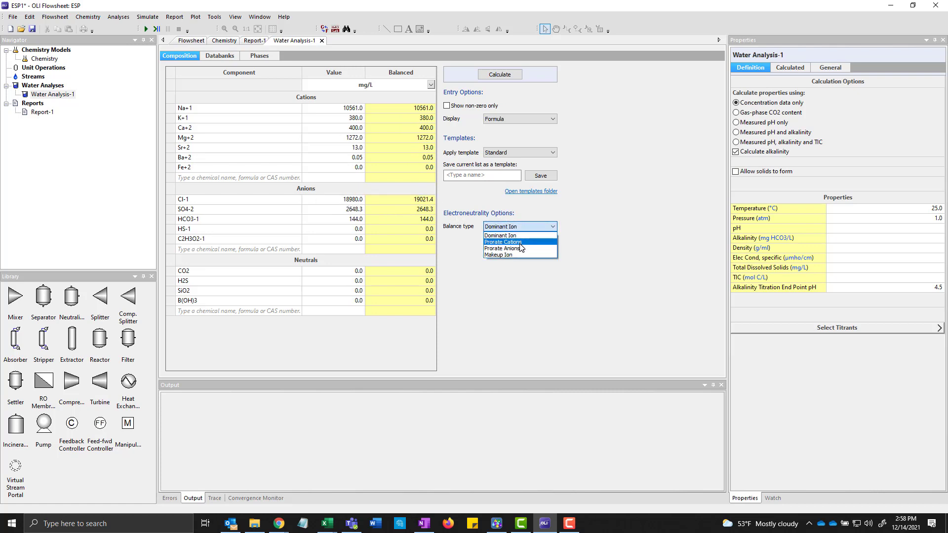
left_click(521, 242)
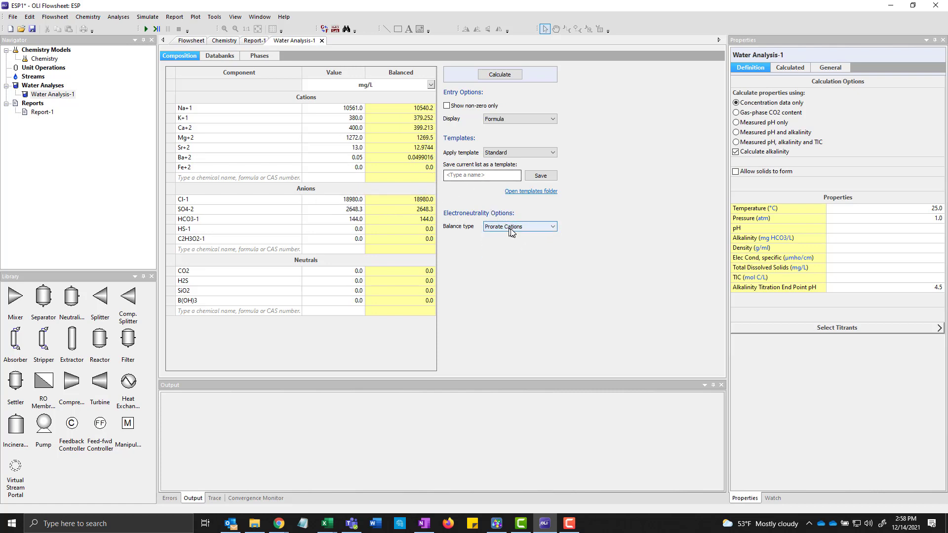
left_click(511, 227)
left_click(507, 235)
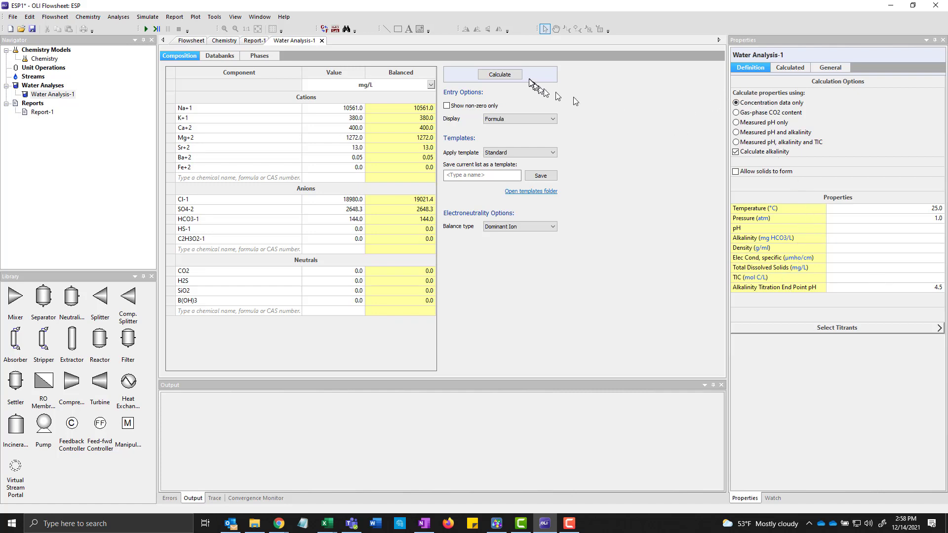
Calculate Water Analysis-1 and review pH 7.65884, TDS 34316.5 mg/L, Cl-1 41.4322 mg/L to balance
left_click(509, 75)
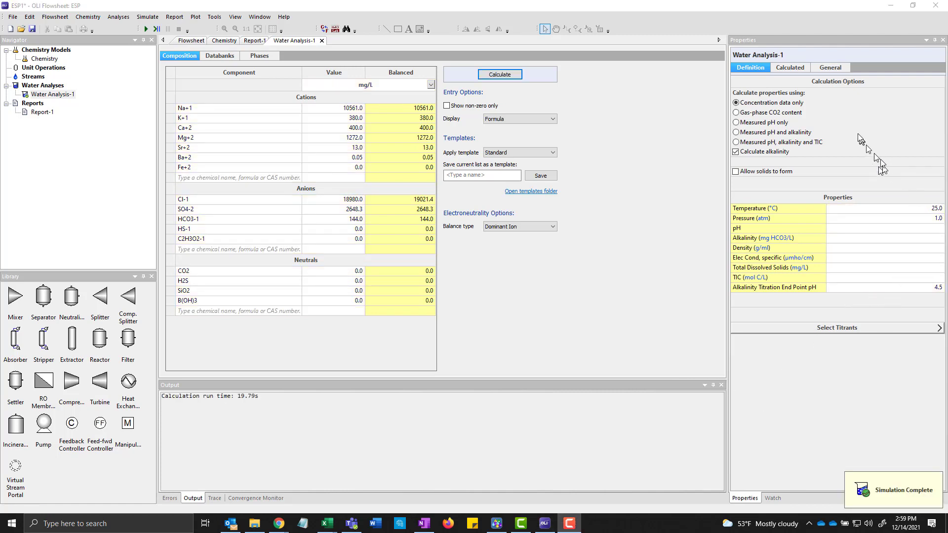
left_click(800, 69)
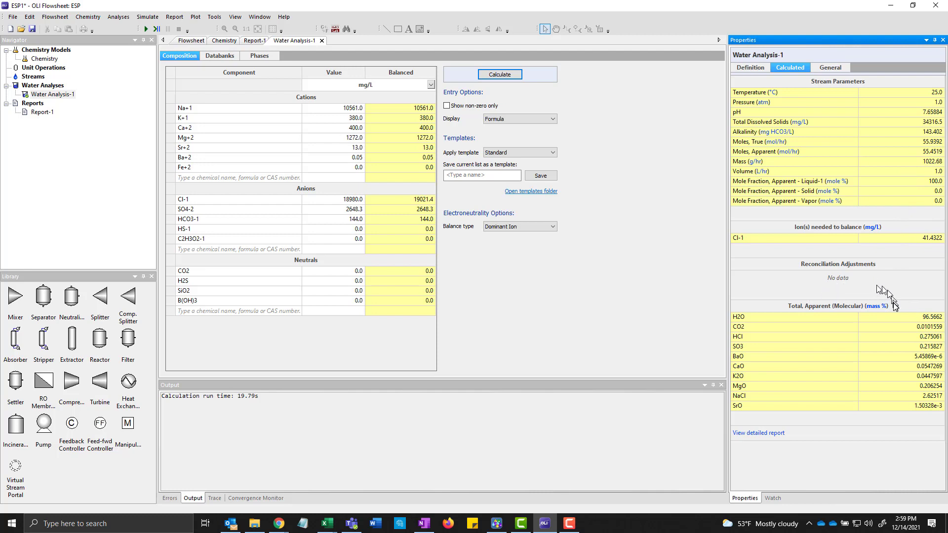
left_click(902, 237)
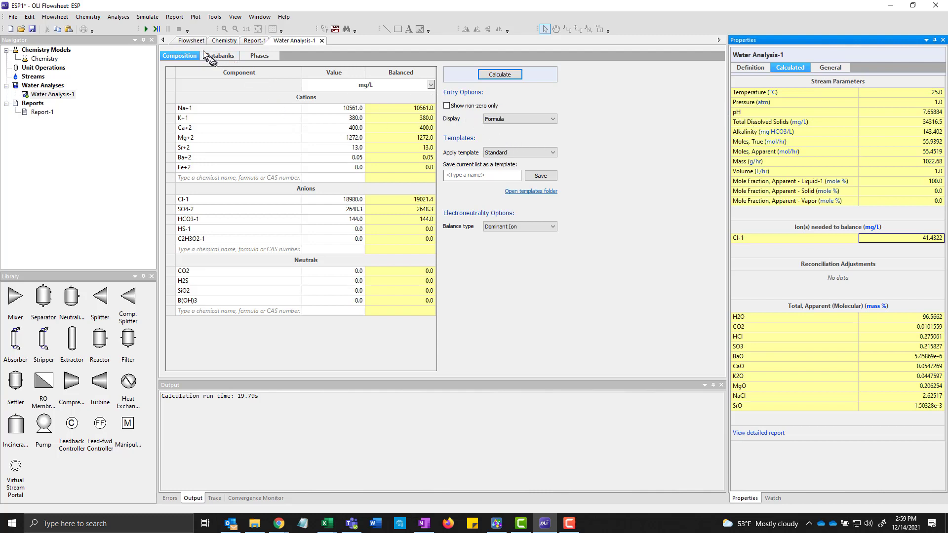
Place mixer Mix-1 on the canvas and draw inlet stream S-1 and outlet S-2
left_click(190, 40)
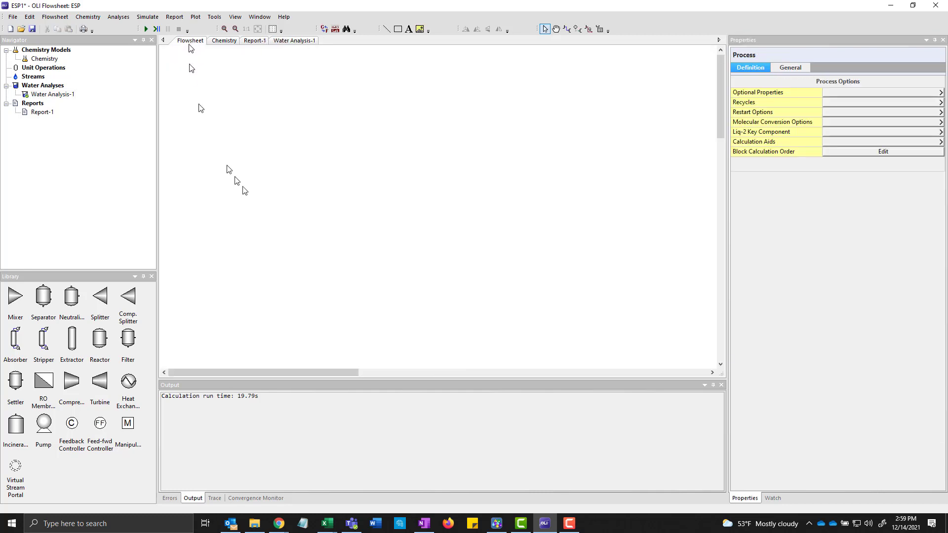
left_click(15, 302)
left_click_drag(16, 297, 349, 162)
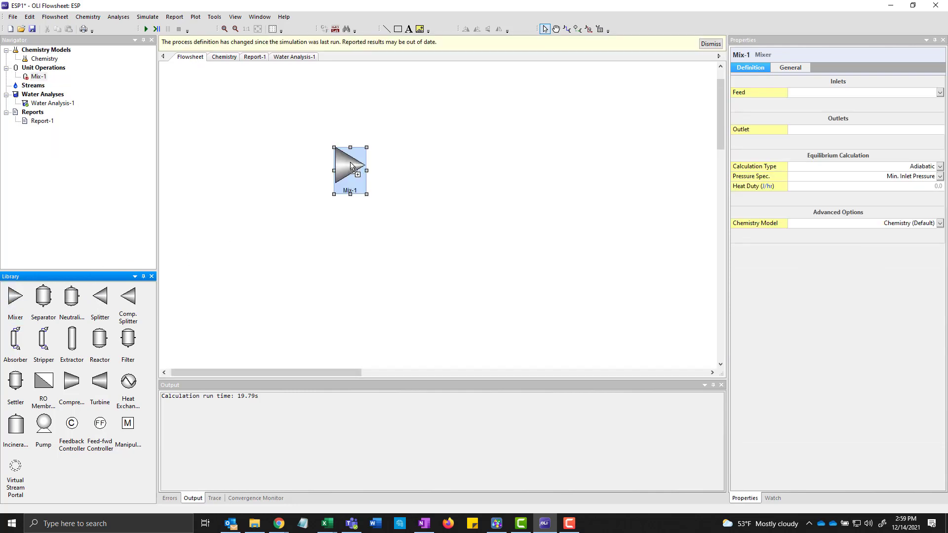
left_click(567, 29)
left_click_drag(282, 167, 406, 163)
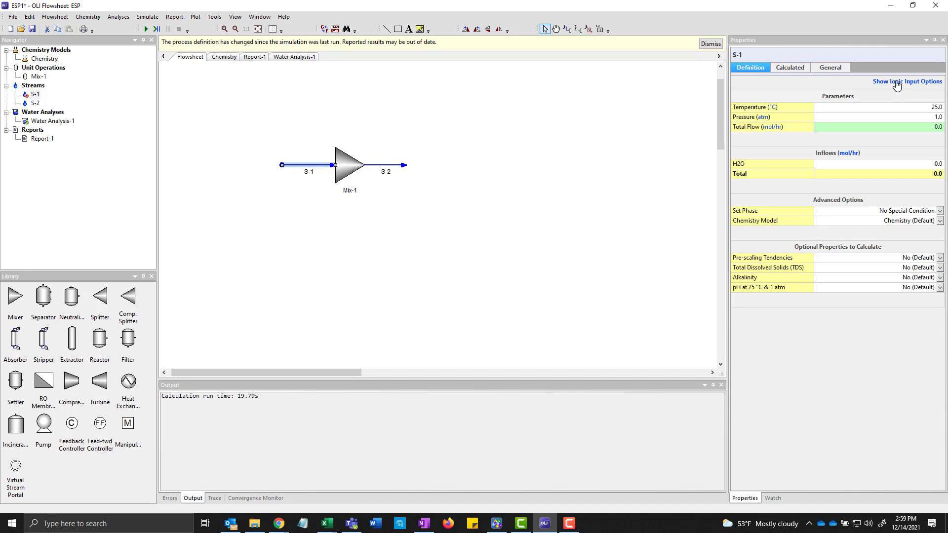
Select Water Analysis-1 as S-1's Source Water Analysis under the ionic input options
left_click(897, 82)
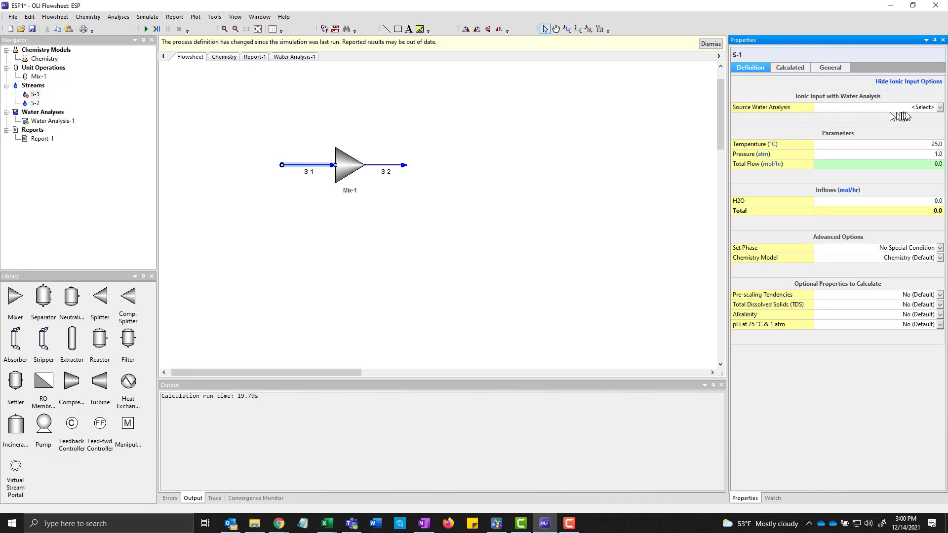
left_click(938, 109)
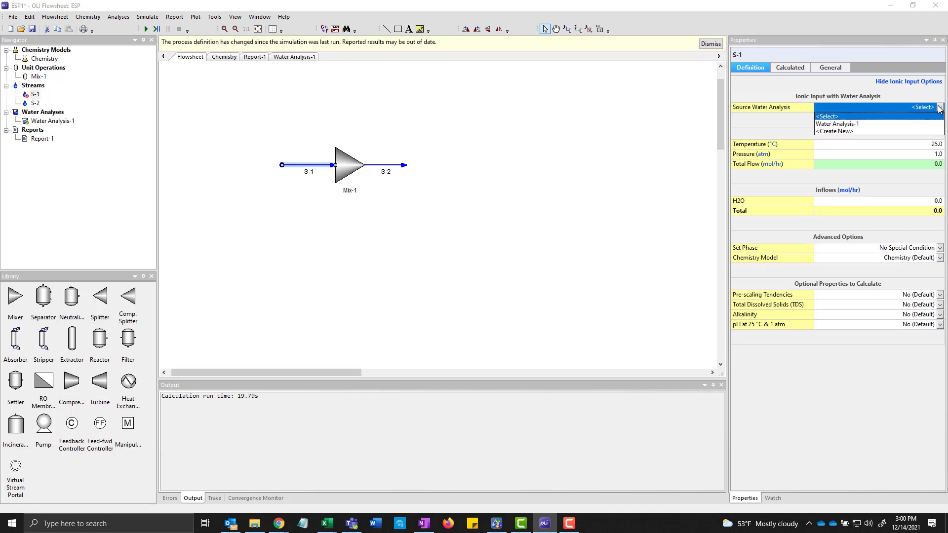
left_click(852, 124)
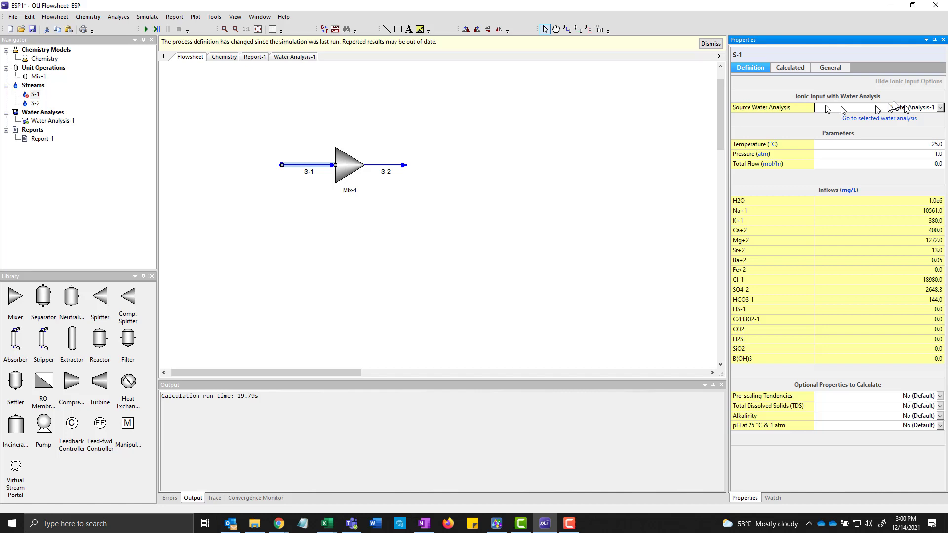
left_click(940, 108)
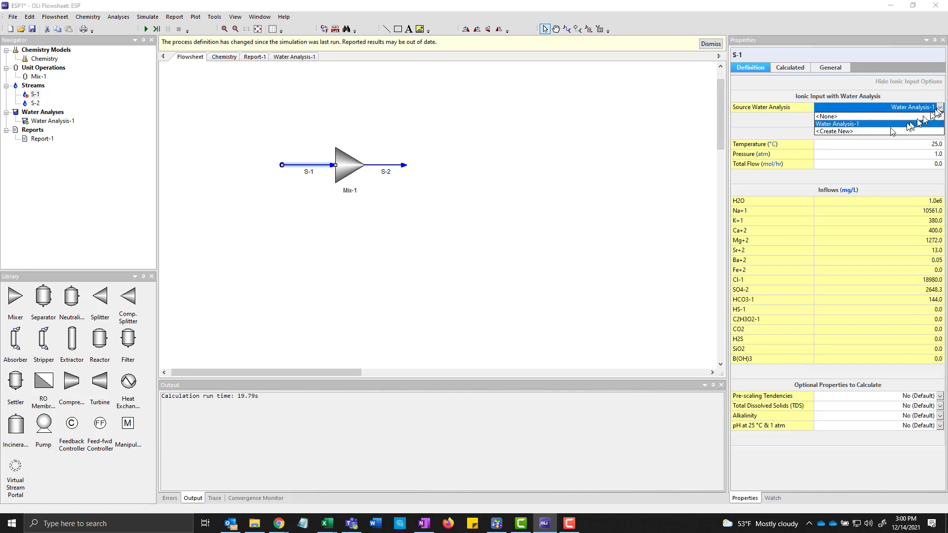
left_click(870, 127)
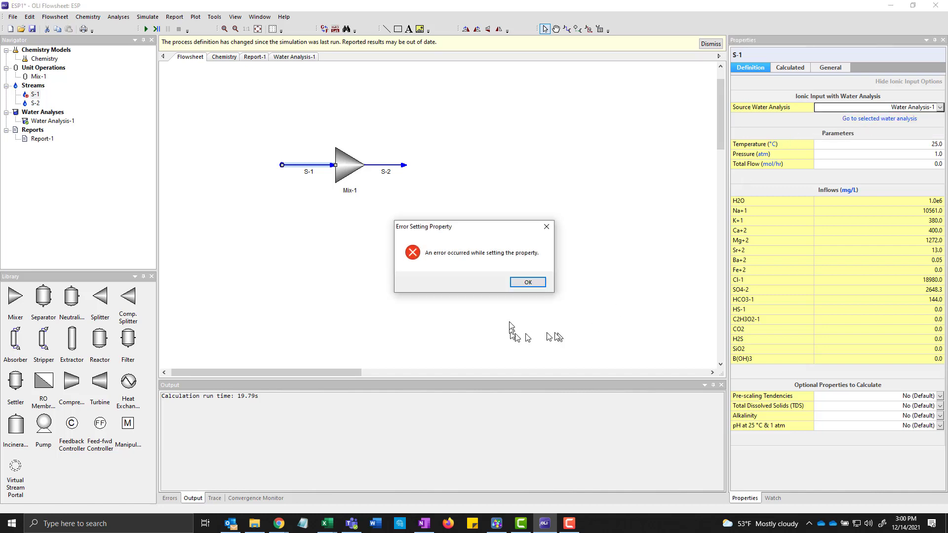
Dismiss the property error and add the missing species to Mix-1's chemistry model
left_click(529, 283)
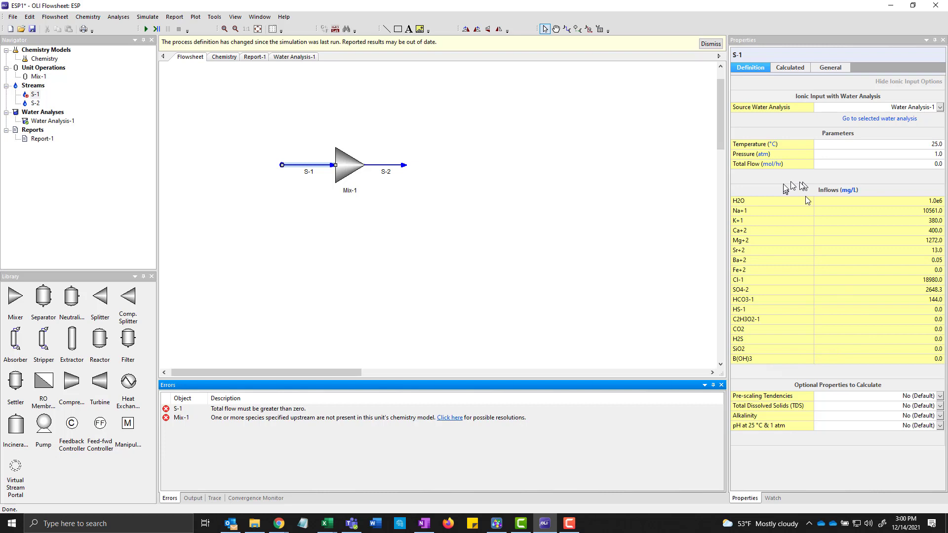
left_click(801, 70)
left_click(752, 69)
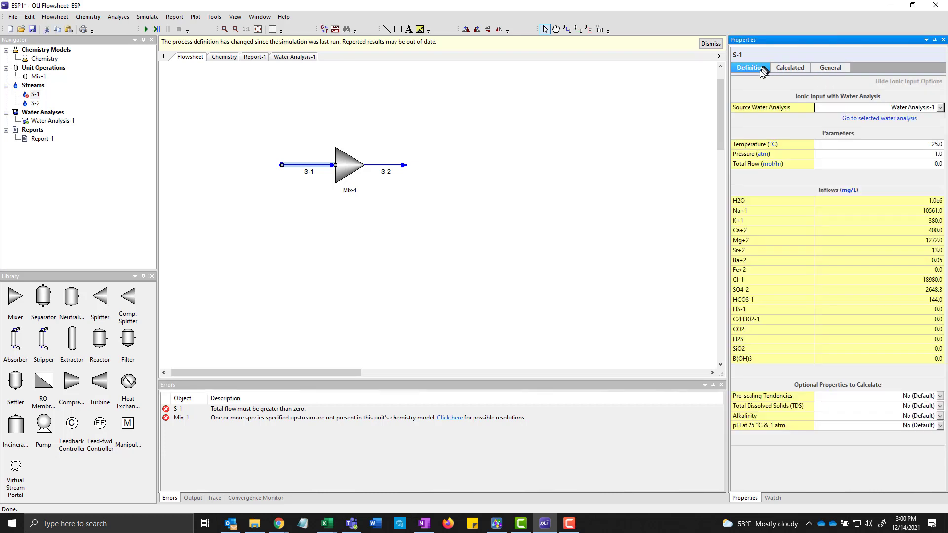
left_click(453, 419)
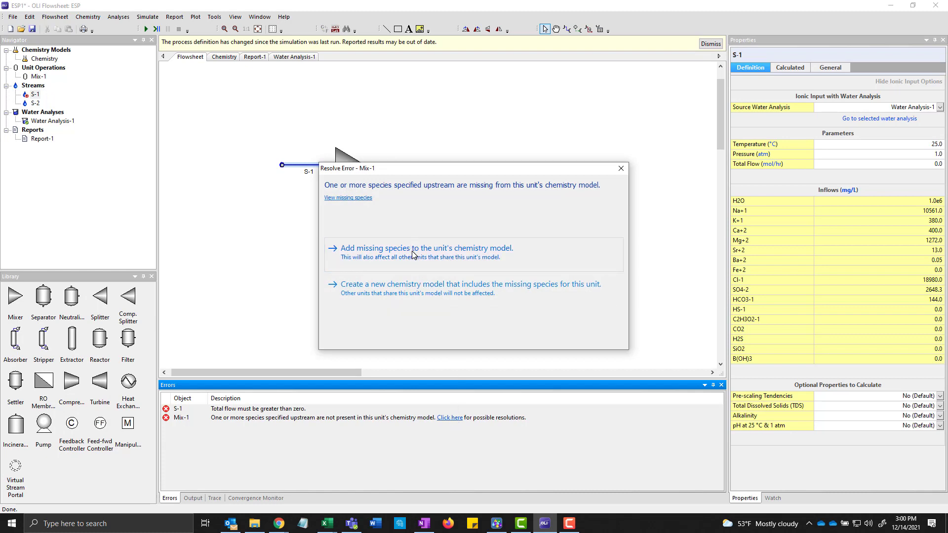
left_click(413, 255)
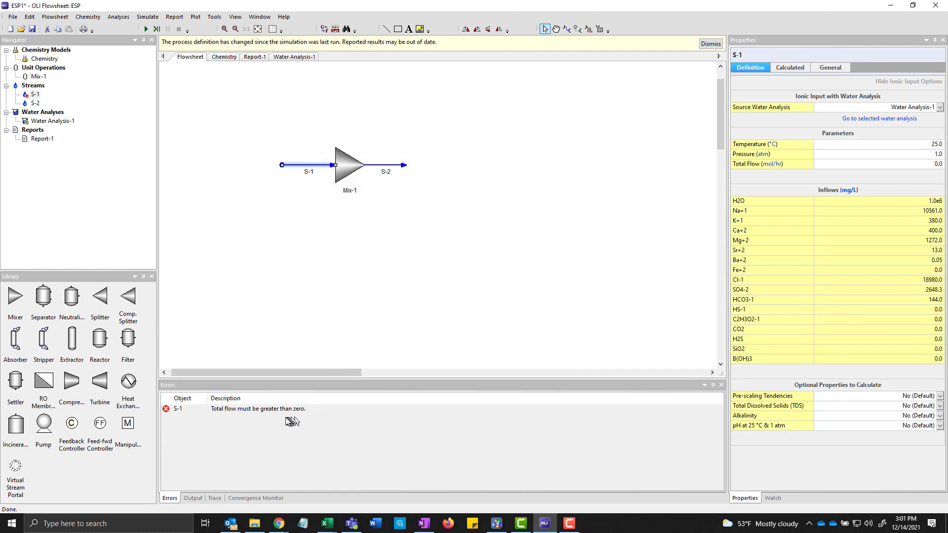
Set S-1's total flow to 100 mol/hr
left_click(908, 169)
type("100")
key("Tab")
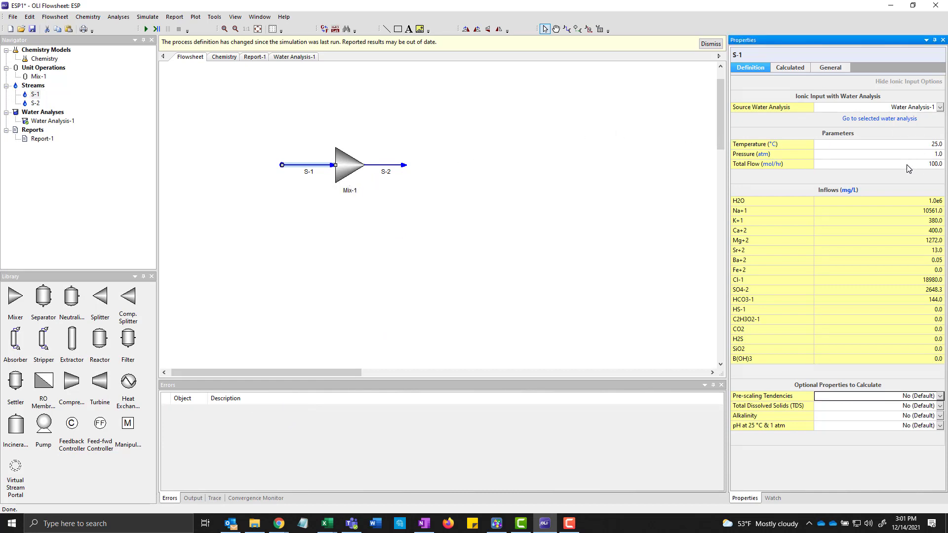
left_click(479, 260)
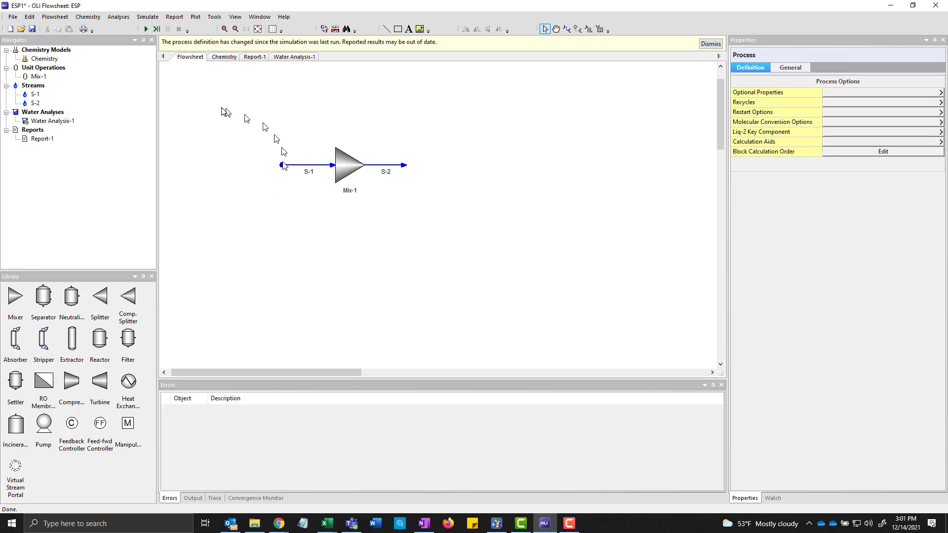
Review the chemistry databanks and inflows, then run the flowsheet
left_click(223, 58)
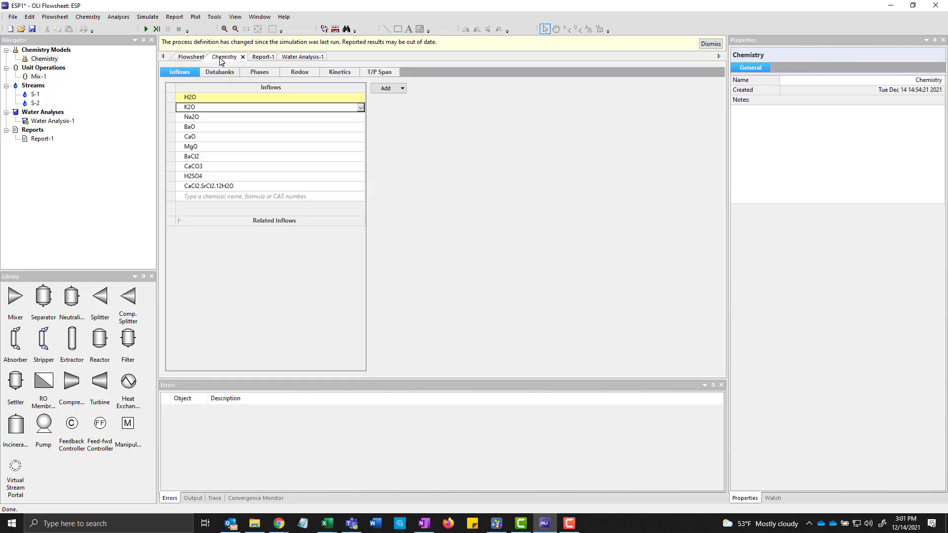
left_click(218, 73)
left_click(179, 72)
left_click(191, 57)
left_click(145, 29)
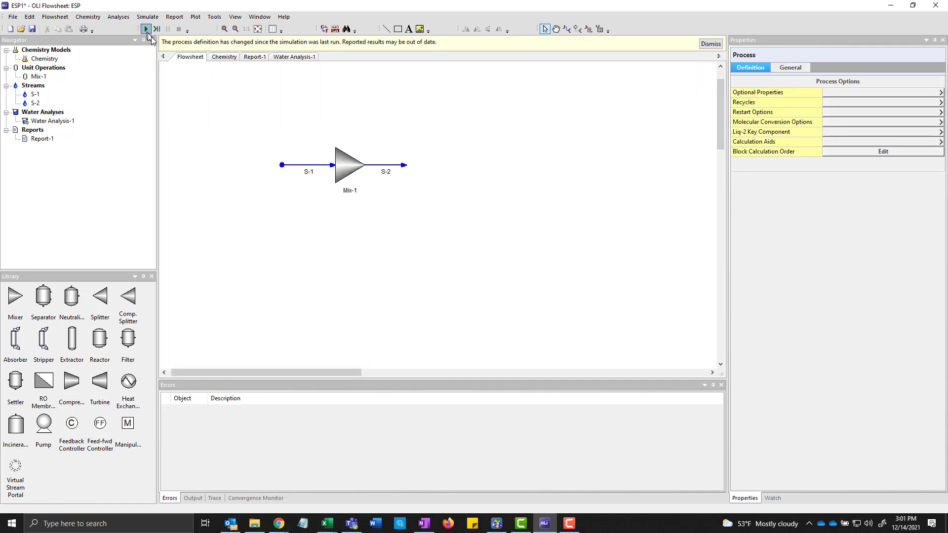